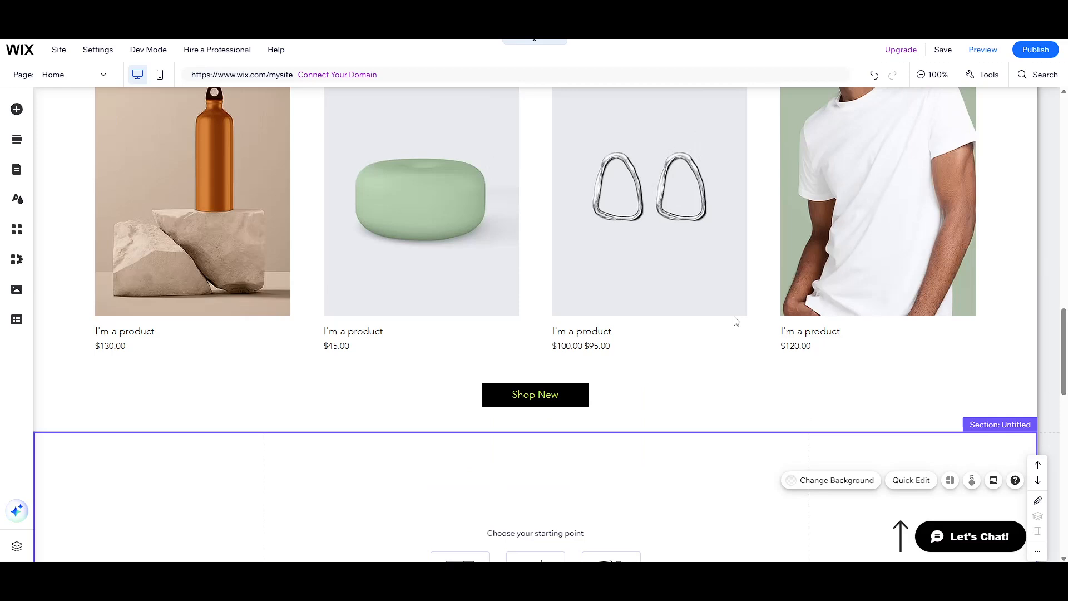
scroll(736, 321, up, 3)
scroll(736, 321, down, 5)
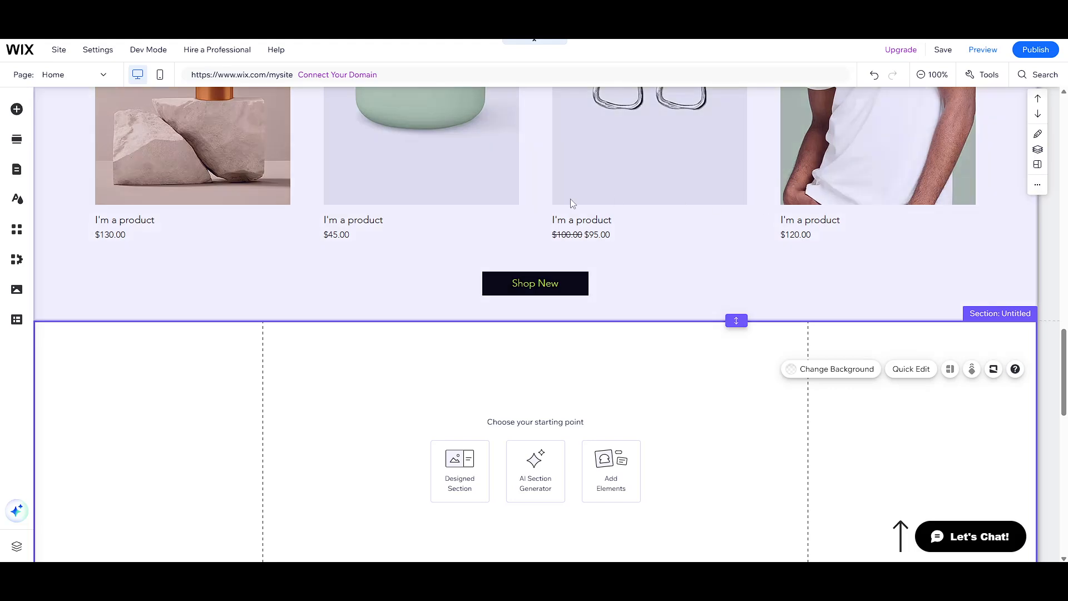
scroll(495, 223, down, 3)
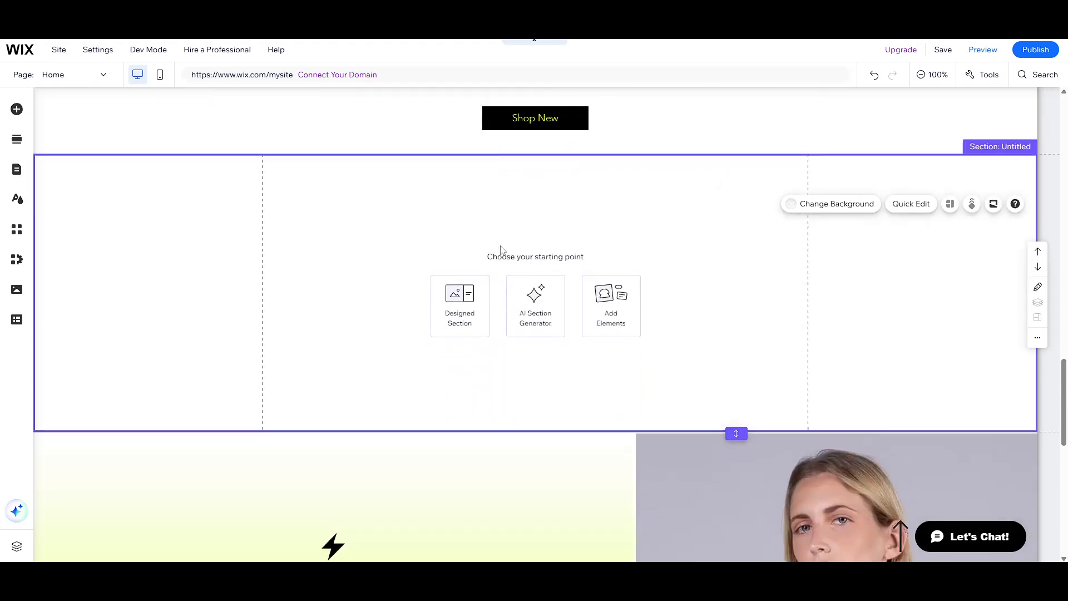
scroll(557, 234, up, 1)
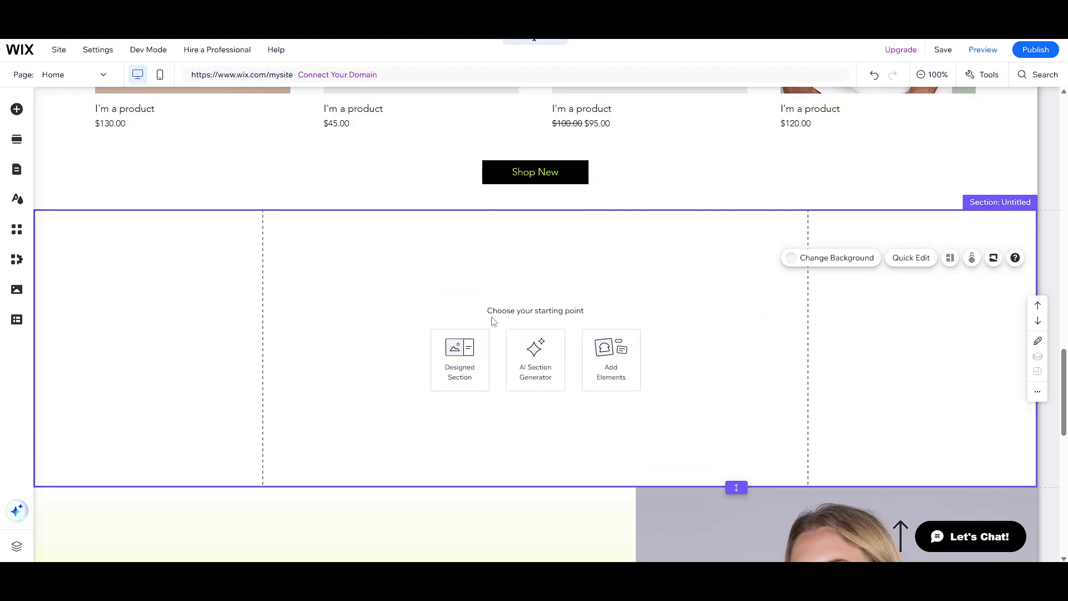
scroll(517, 324, up, 2)
scroll(423, 286, down, 2)
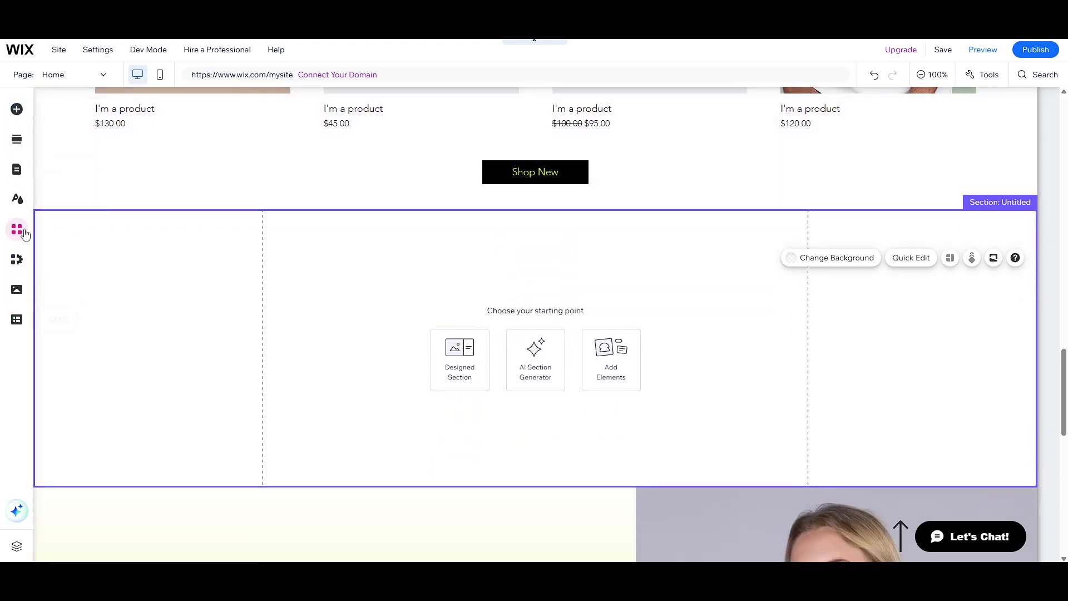
- Look through the elements that can be added, including buttons, galleries and the Transparent Video and Wix Video options under Video & Music
click(16, 110)
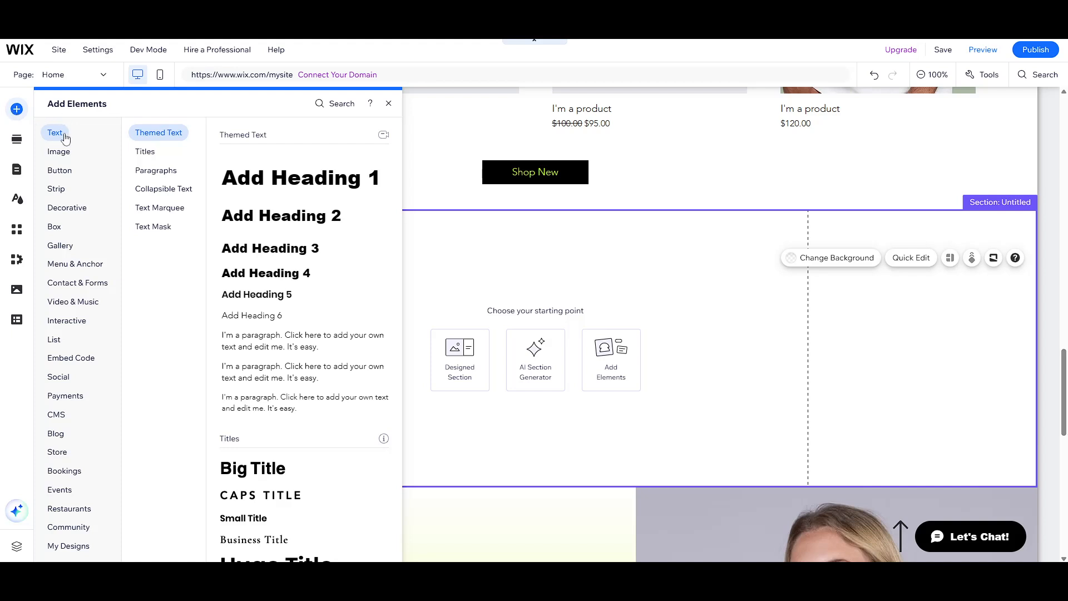
click(63, 158)
click(59, 171)
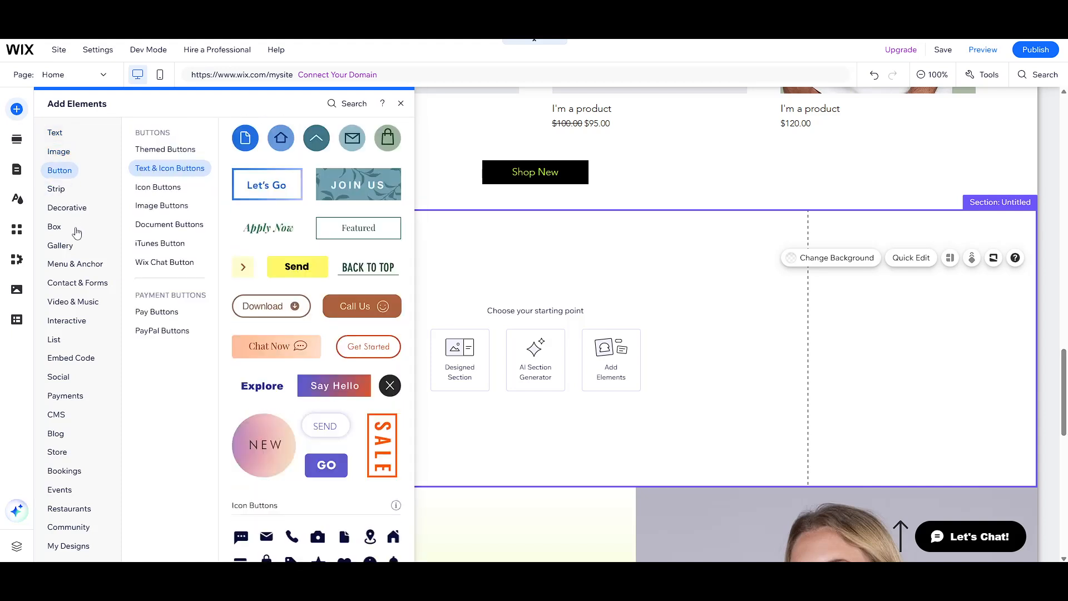
click(78, 248)
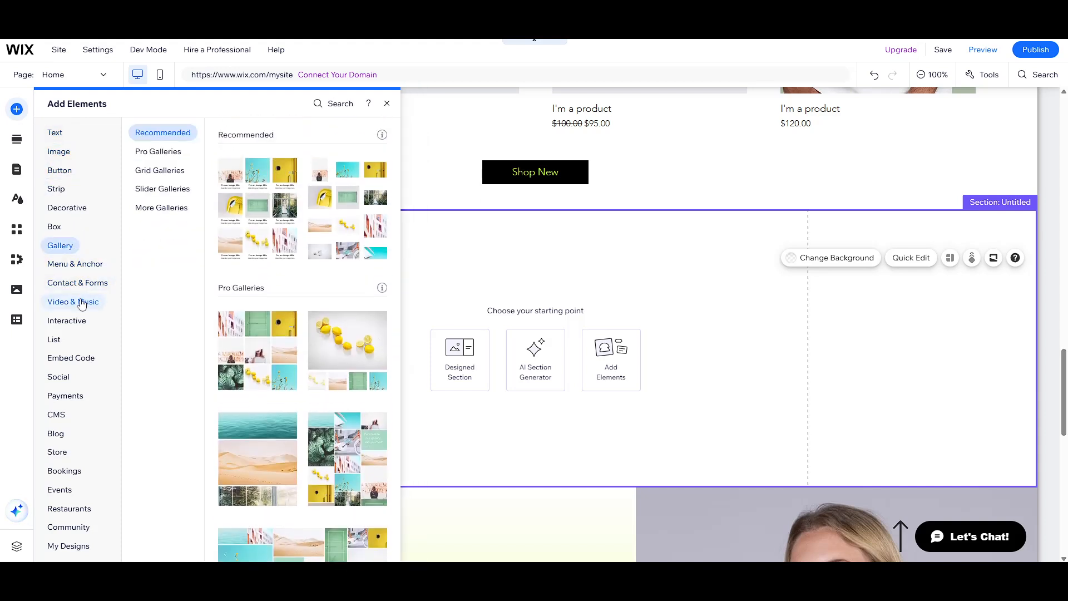
click(74, 305)
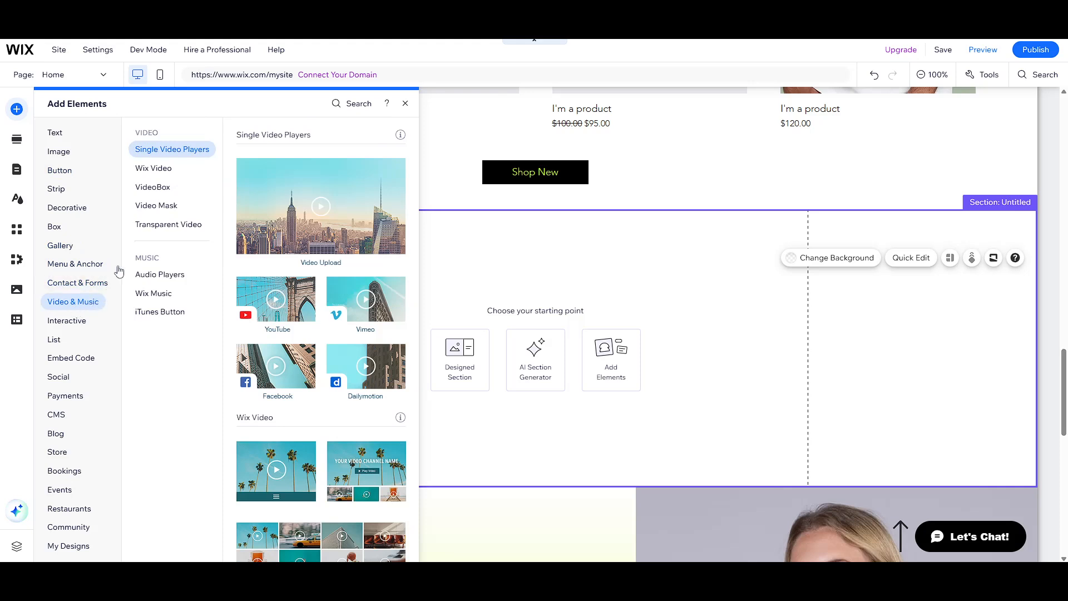
click(148, 224)
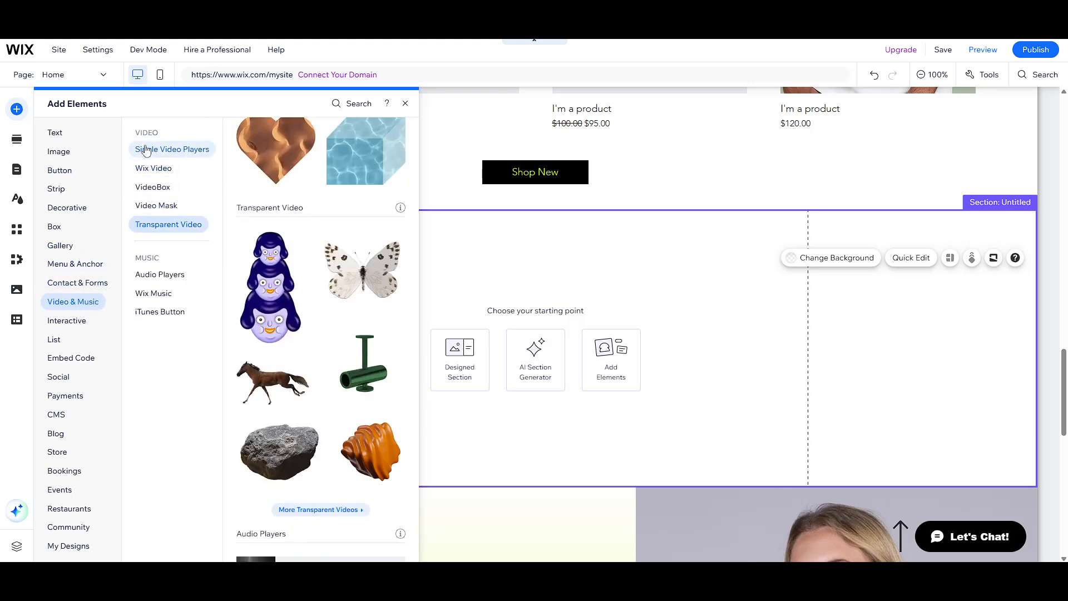
click(148, 149)
click(155, 169)
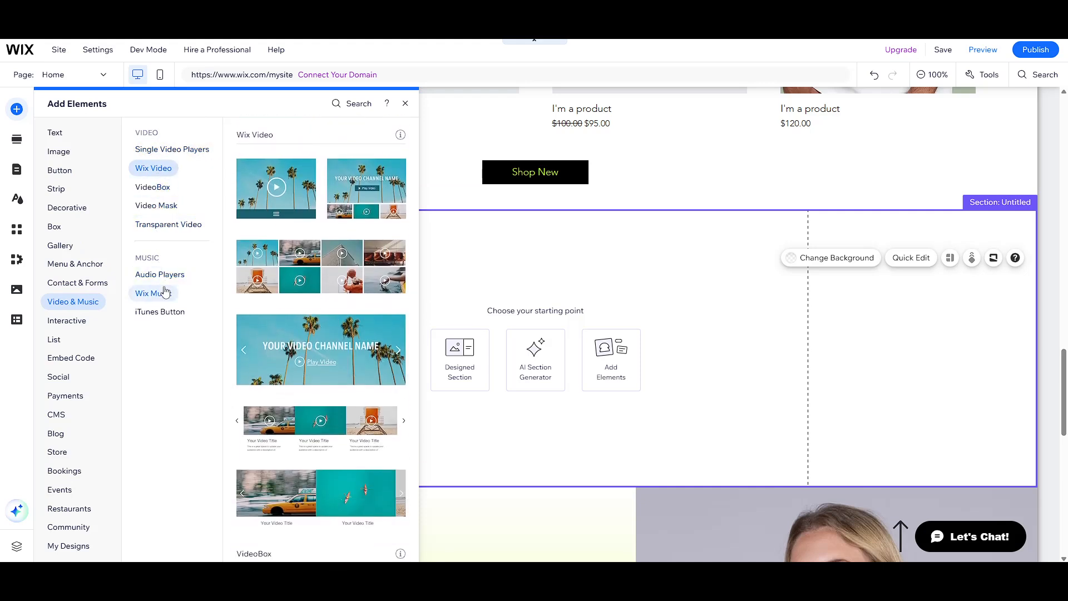
- Add a single YouTube video player to the blank section below the Shop New button, then enlarge and centre it there
click(173, 150)
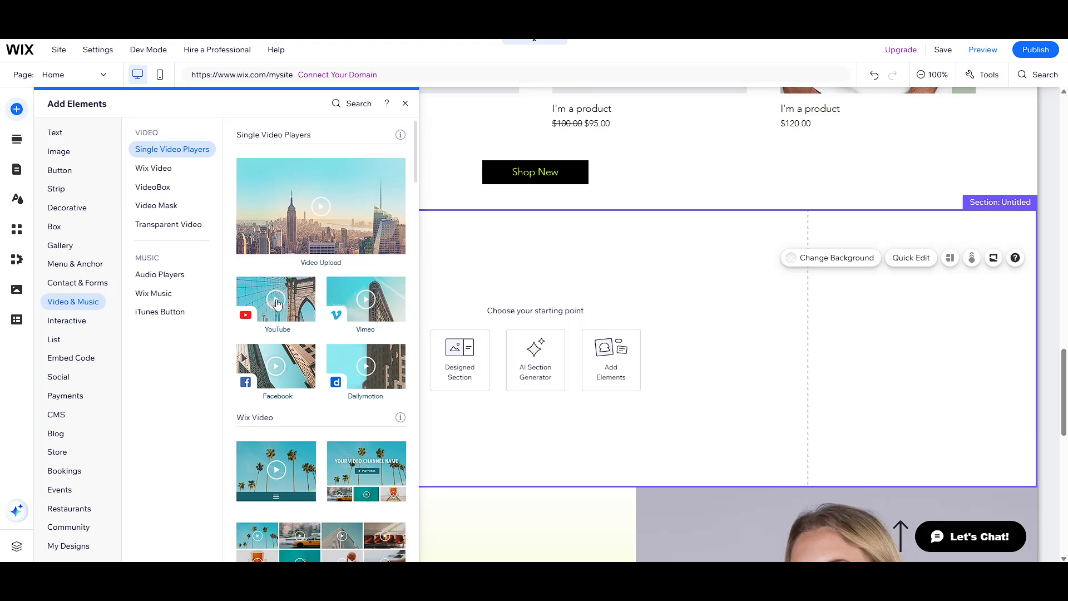
drag(278, 304, 532, 341)
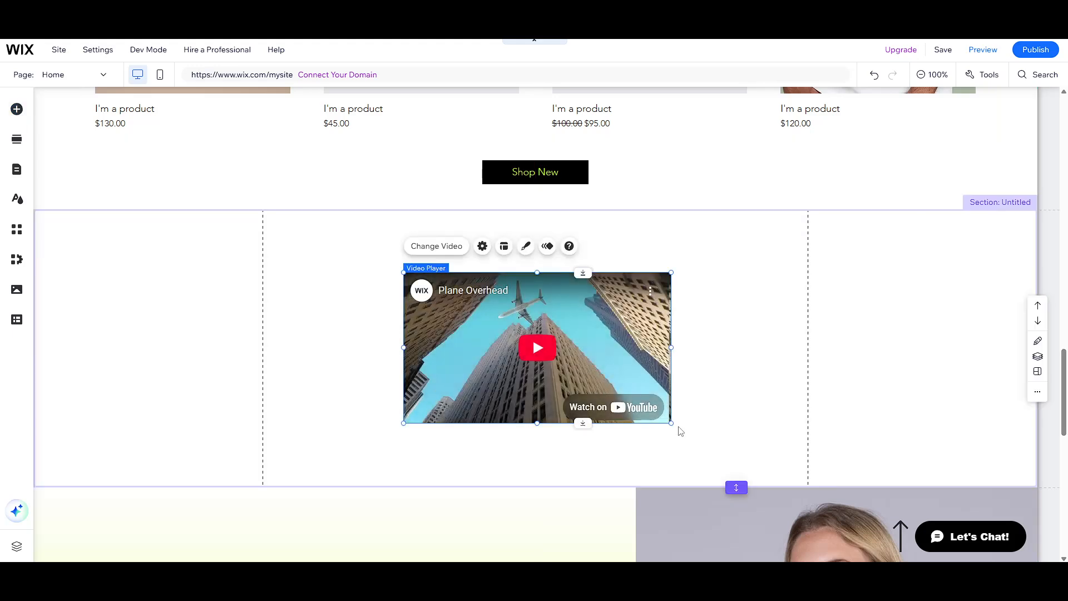
drag(671, 423, 784, 470)
drag(687, 392, 632, 361)
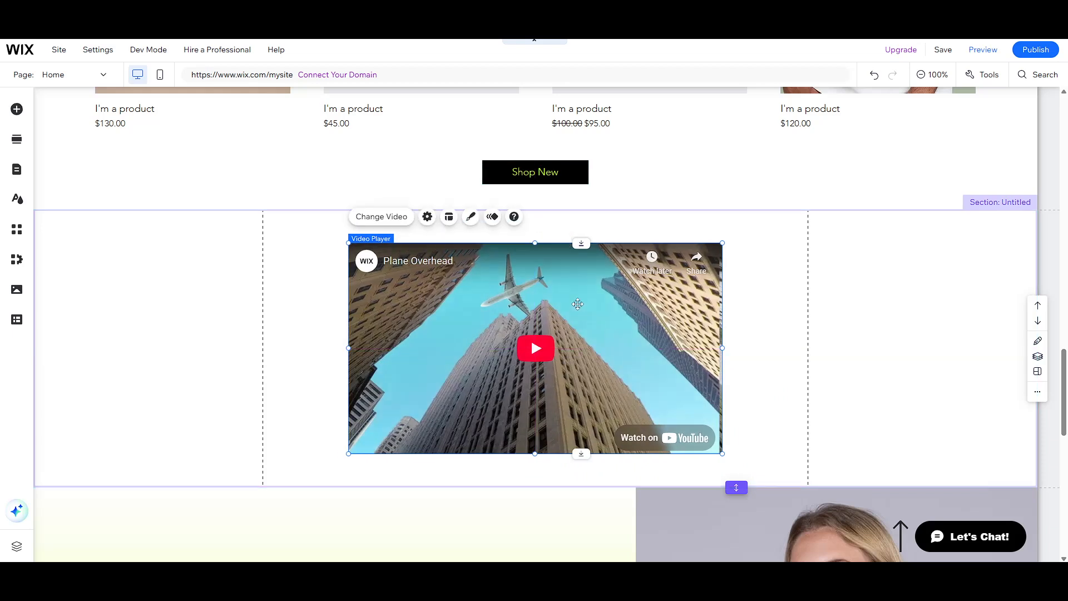
- Open the video player's settings and examine the web address of its YouTube video
click(429, 219)
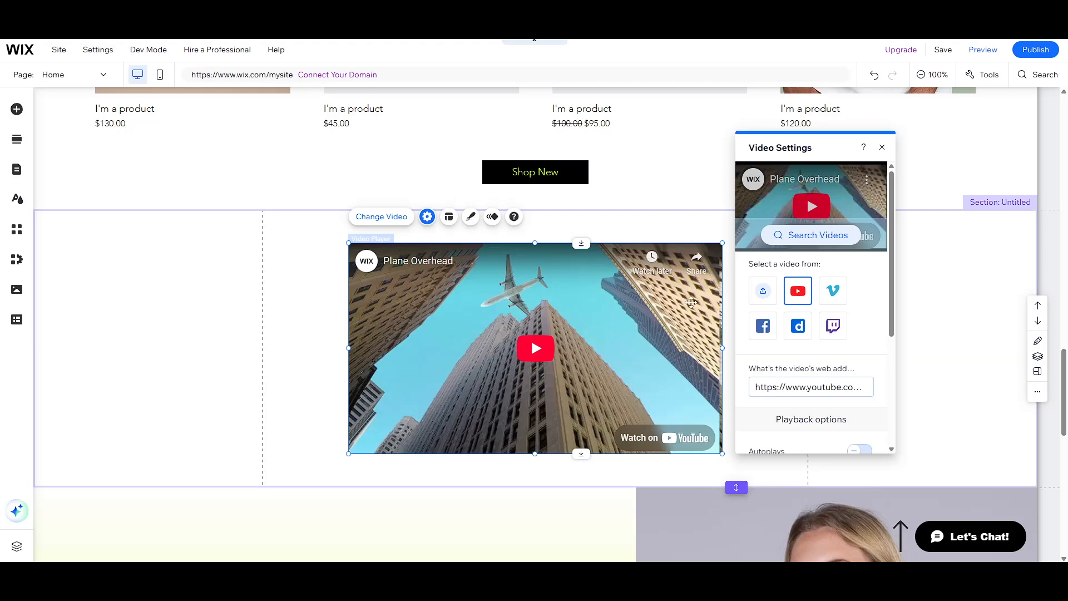
scroll(822, 362, down, 1)
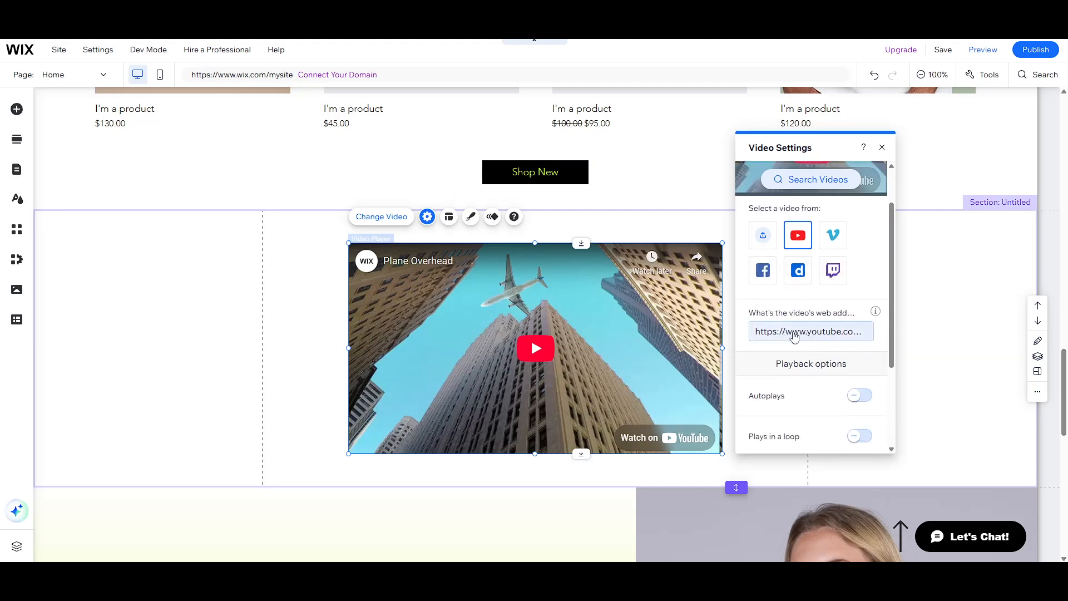
click(809, 332)
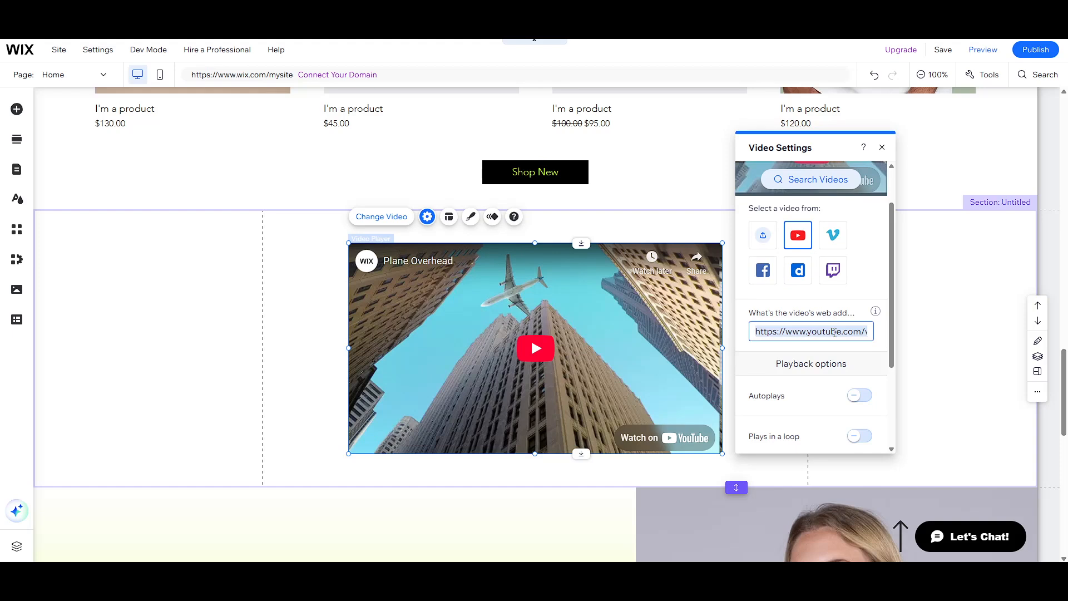
click(834, 332)
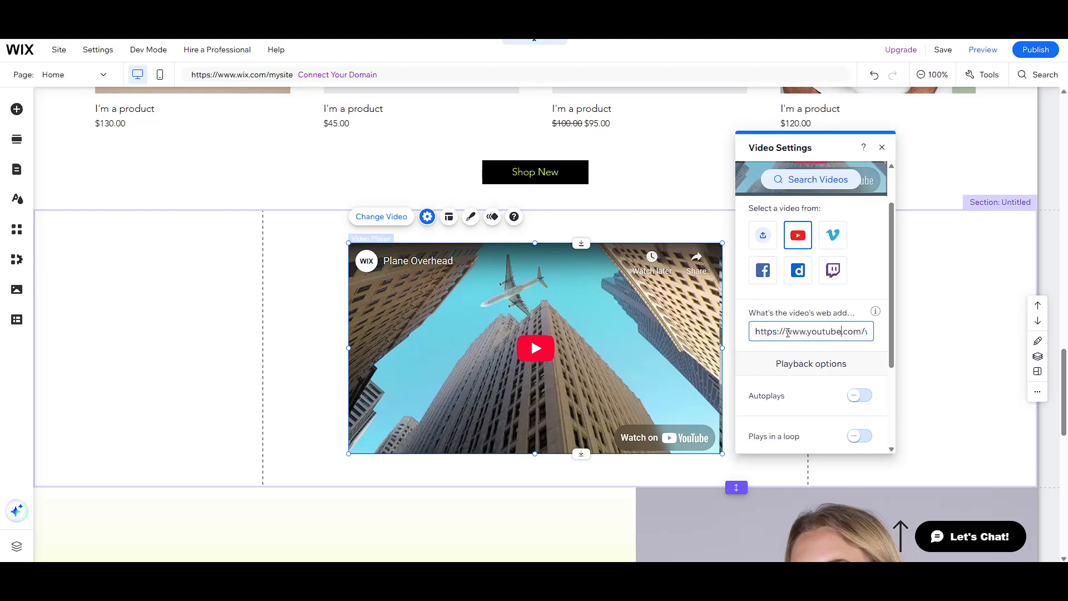
drag(784, 332, 867, 332)
click(869, 332)
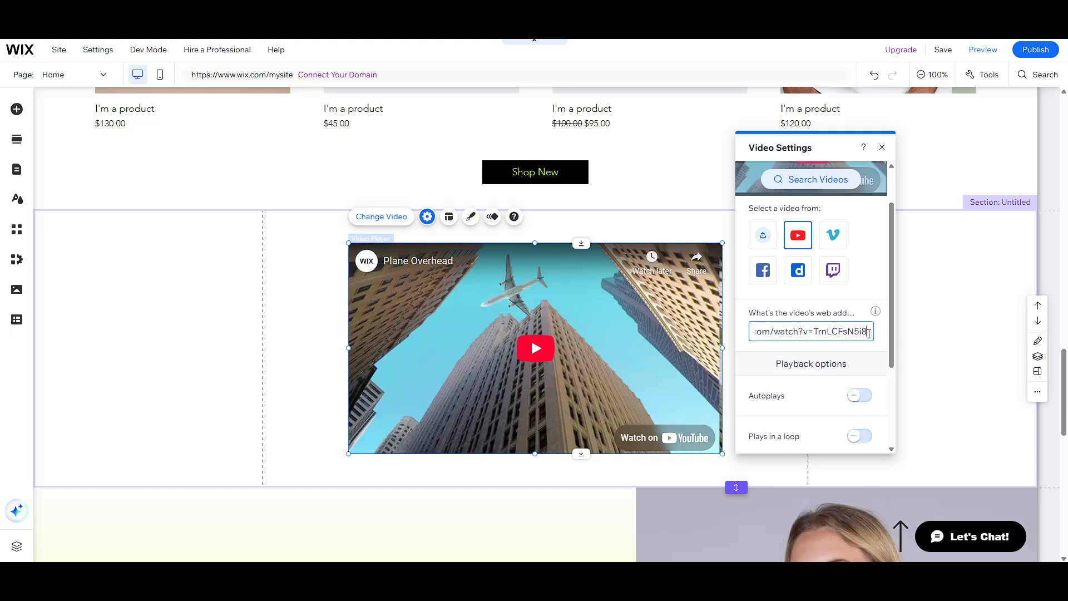
click(881, 338)
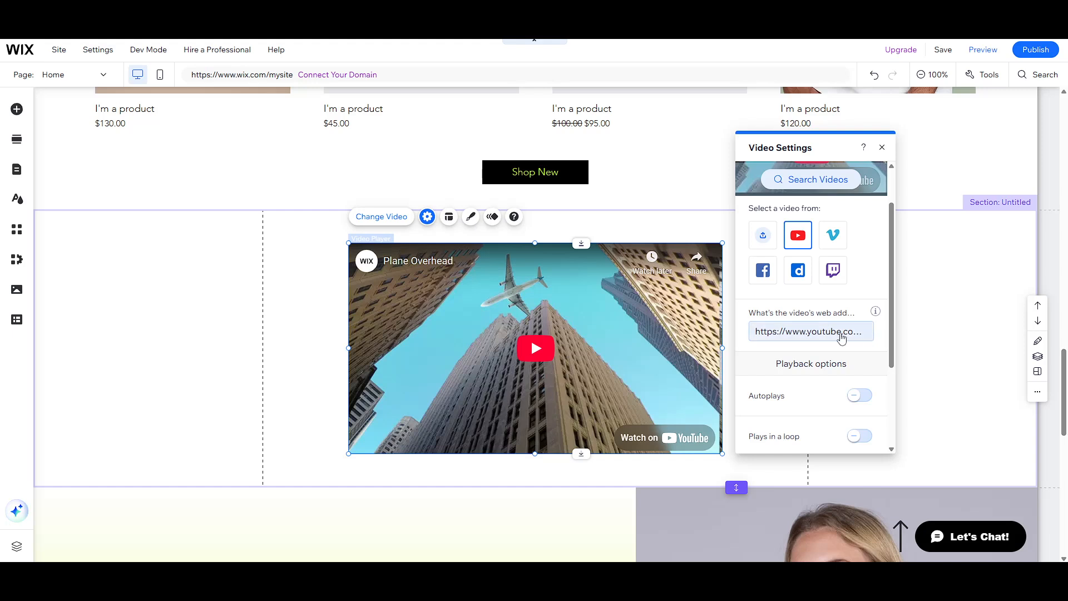
- Turn on both autoplay and looping in the video player's playback options
scroll(841, 336, down, 1)
scroll(859, 325, down, 1)
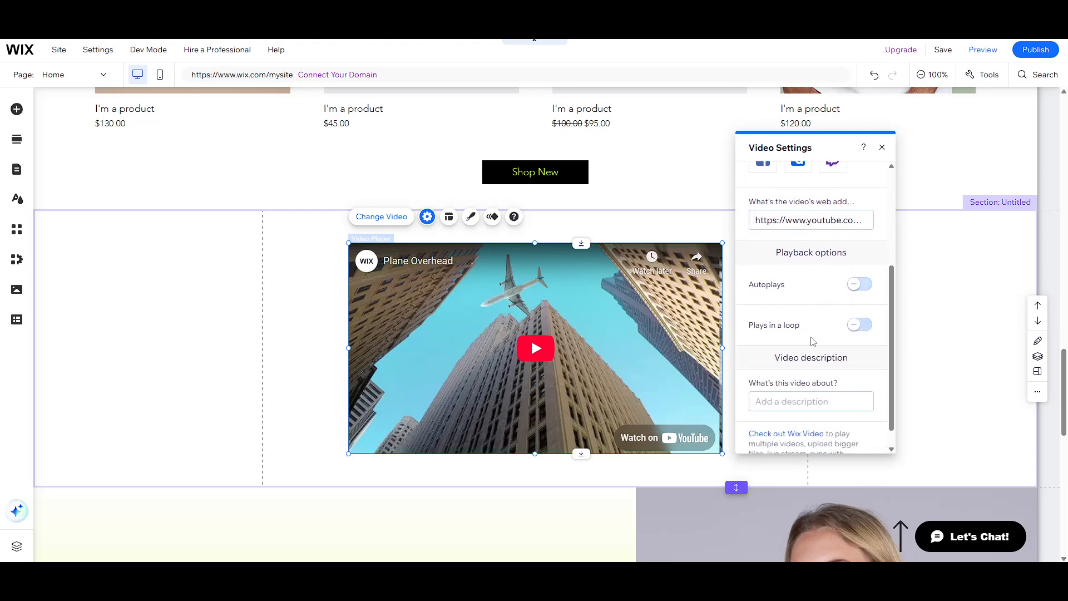
click(861, 285)
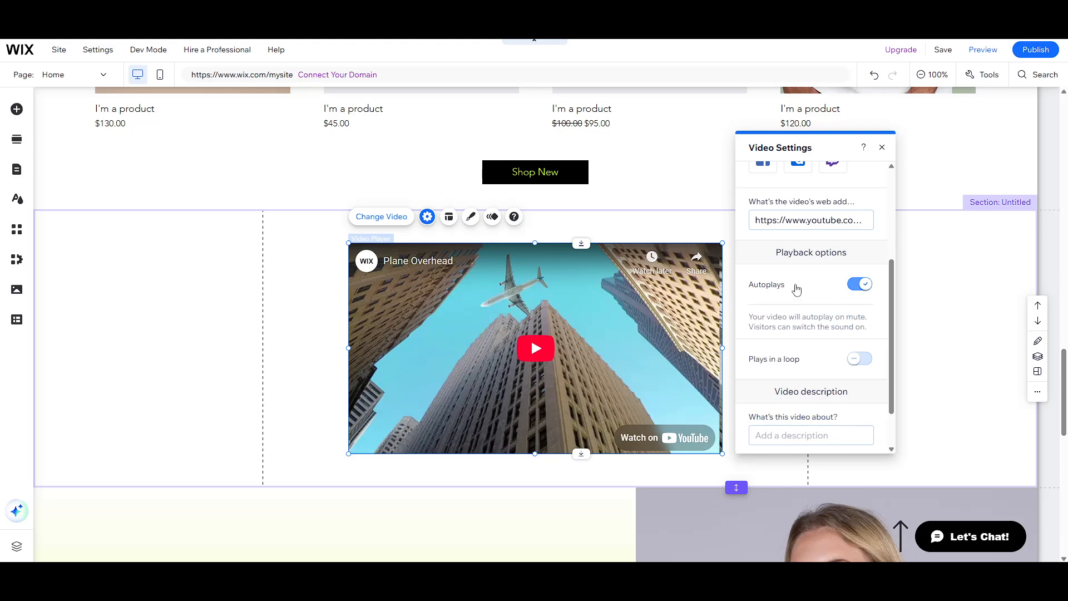
scroll(797, 288, down, 2)
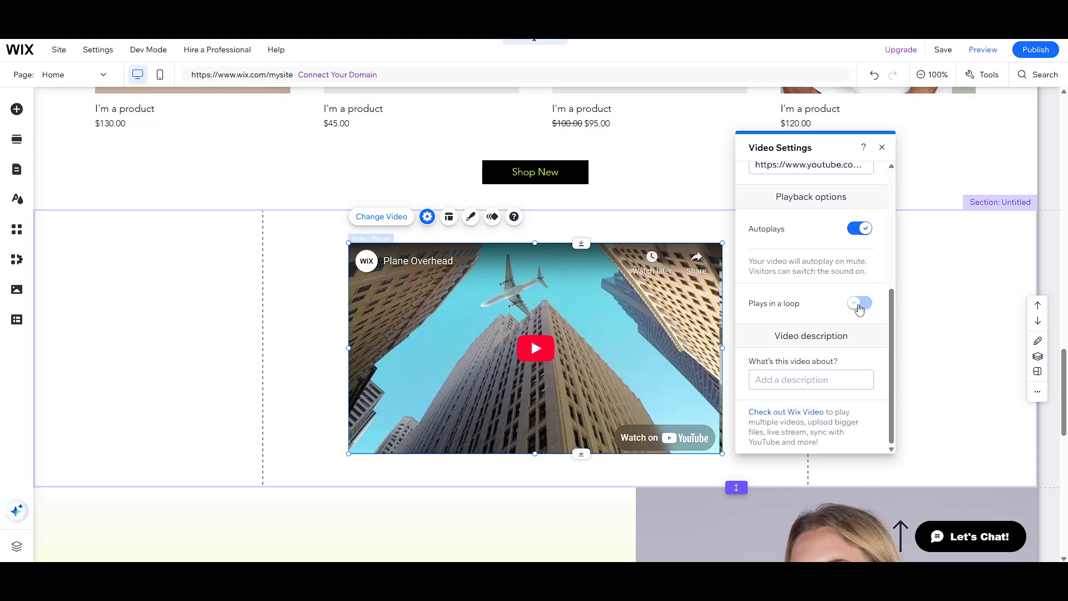
click(859, 308)
scroll(829, 401, up, 1)
scroll(834, 402, down, 1)
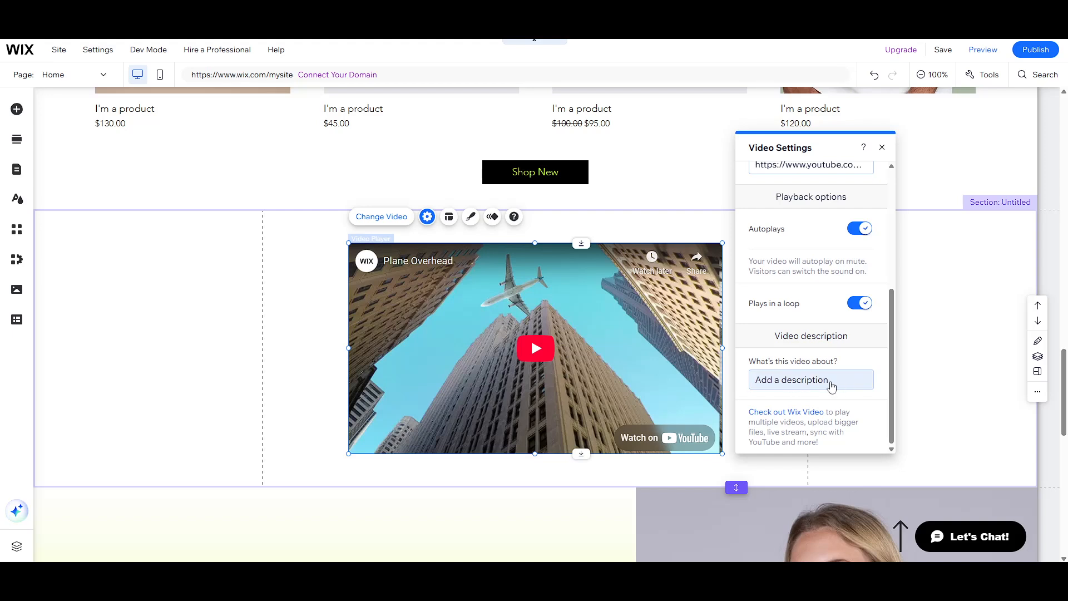
- Enter "This video is about a plane" as the video's description and close the video settings
click(796, 383)
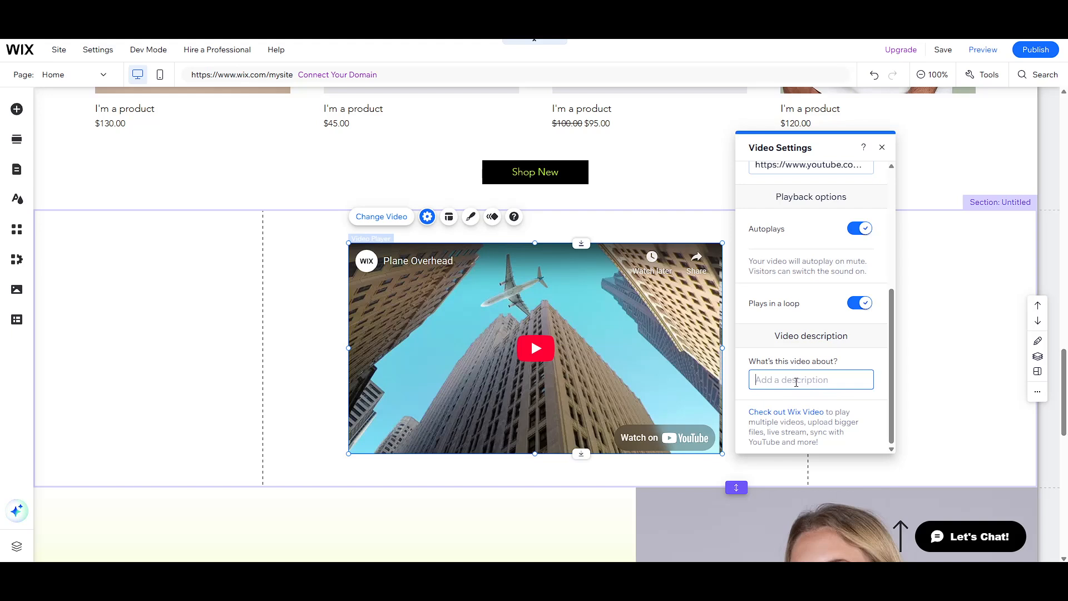
text(This video is about a plane)
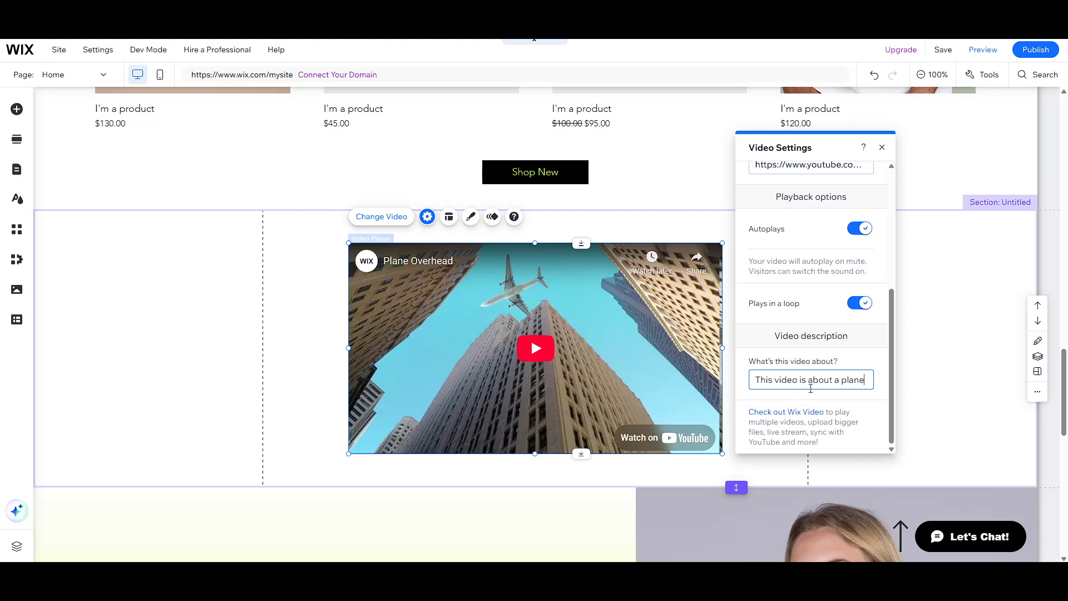
click(868, 395)
click(882, 147)
scroll(546, 335, down, 1)
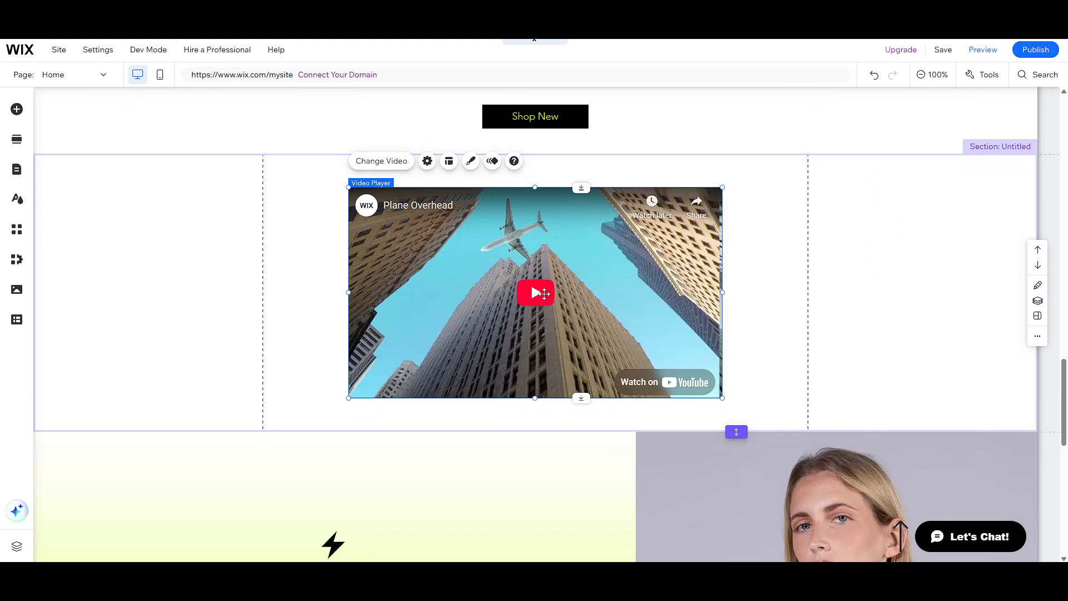